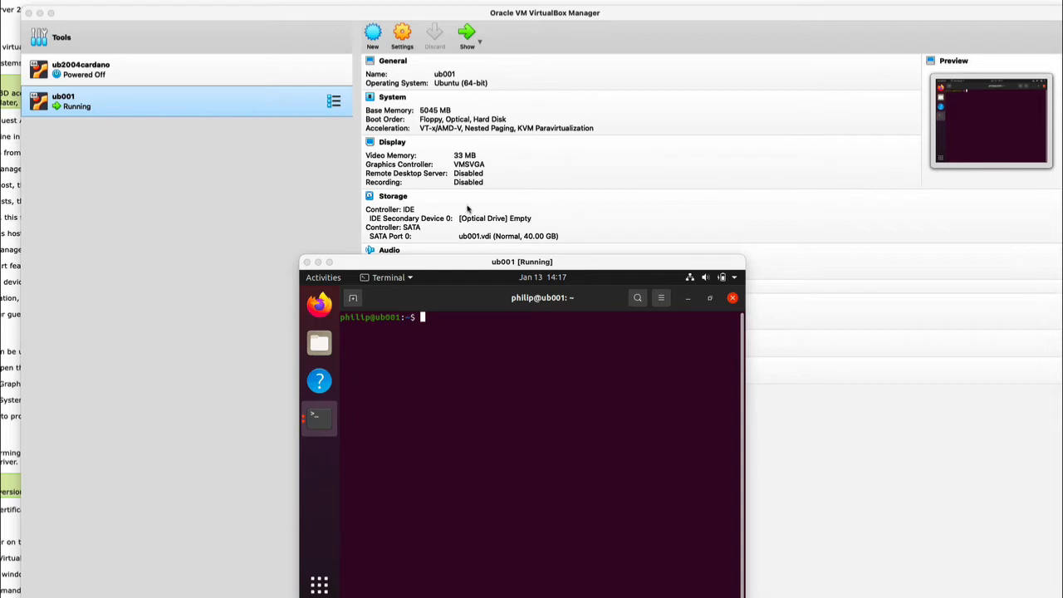
Run ip addr in the ub001 guest terminal and highlight the NAT address 10.0.2.15
click(582, 266)
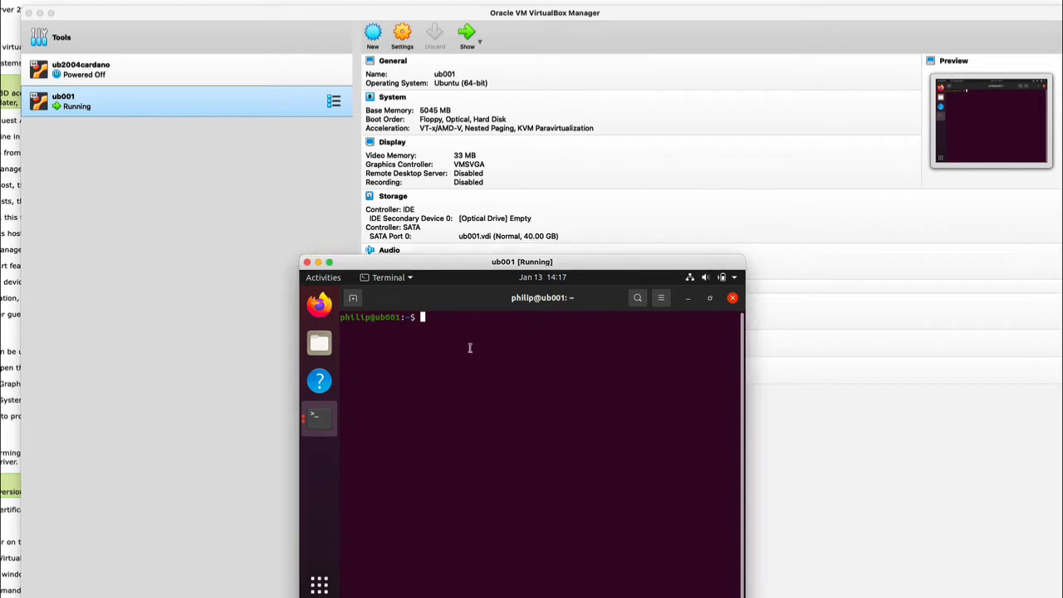
text(ip addr)
key(Return)
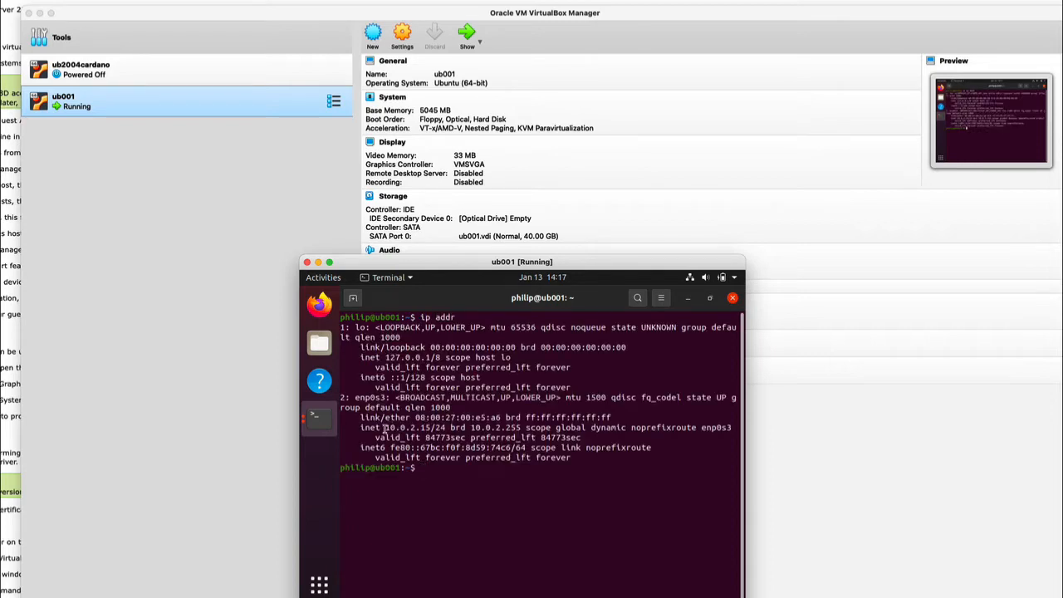
drag(386, 427, 430, 427)
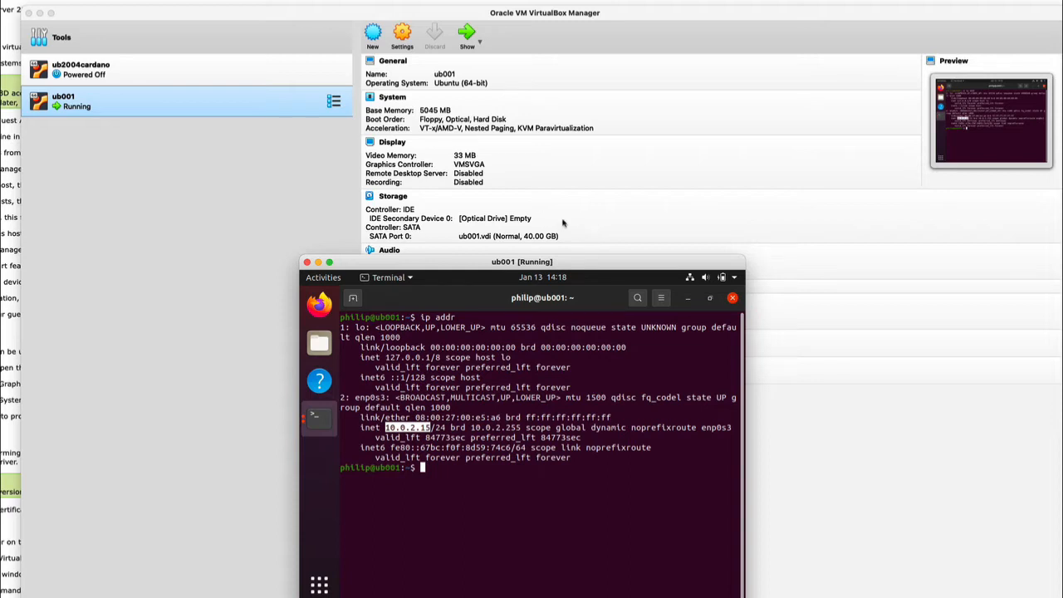
Load VBoxGuestAdditions.iso into ub001's empty IDE optical drive from the Manager's Storage details
drag(438, 267, 48, 253)
click(614, 203)
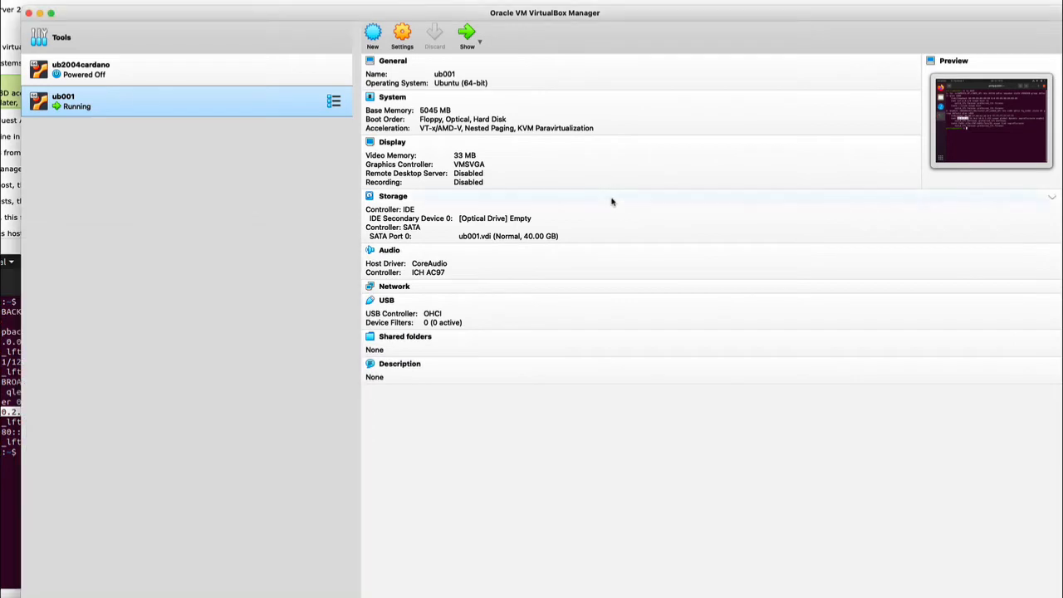
click(489, 218)
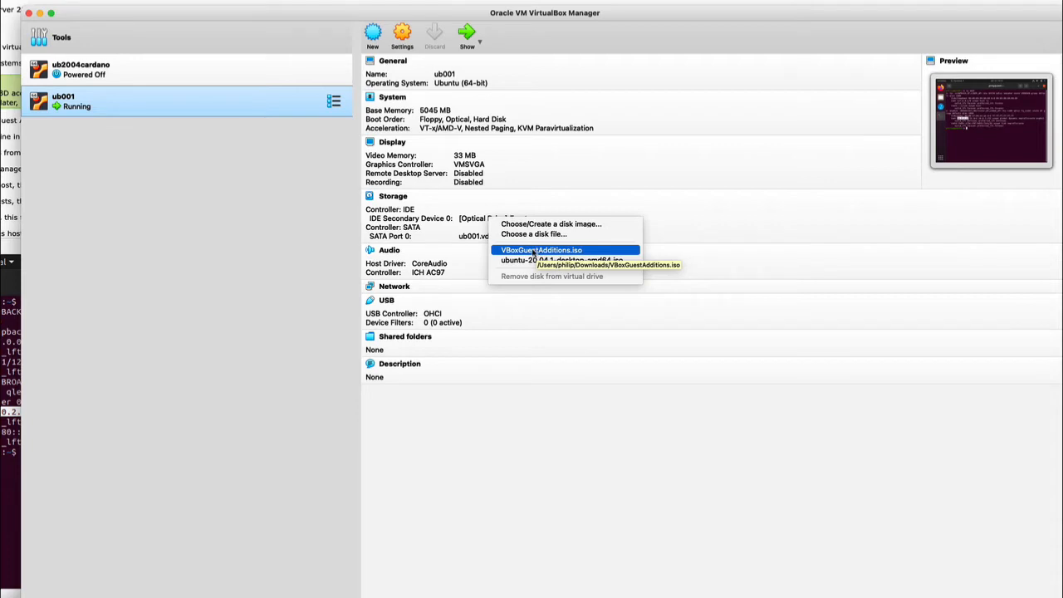
click(534, 251)
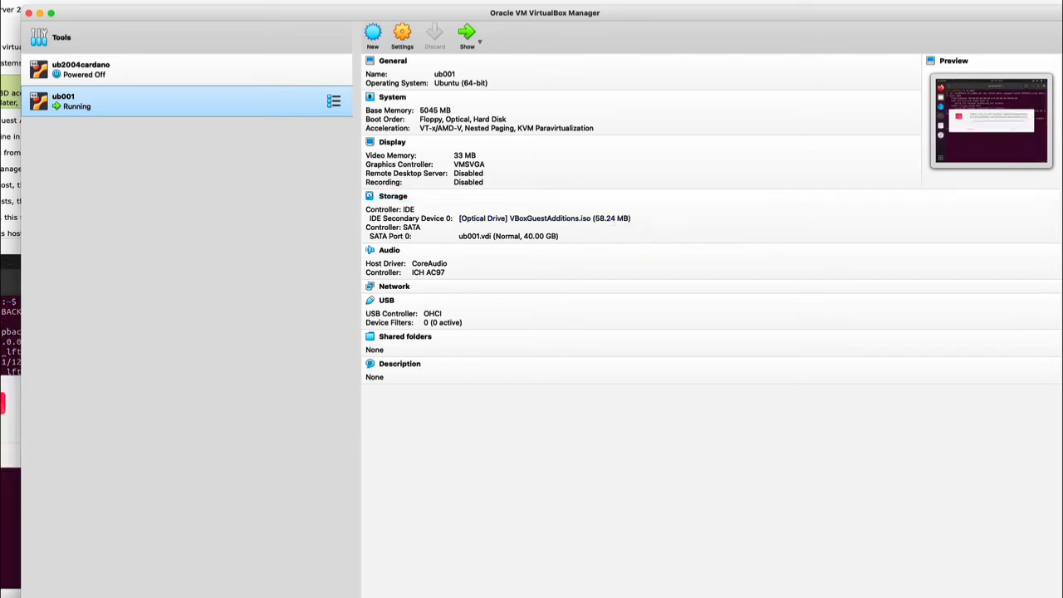
Run the VBox_GAs autorun installer in the guest and authorise it with the account password
drag(6, 249, 375, 245)
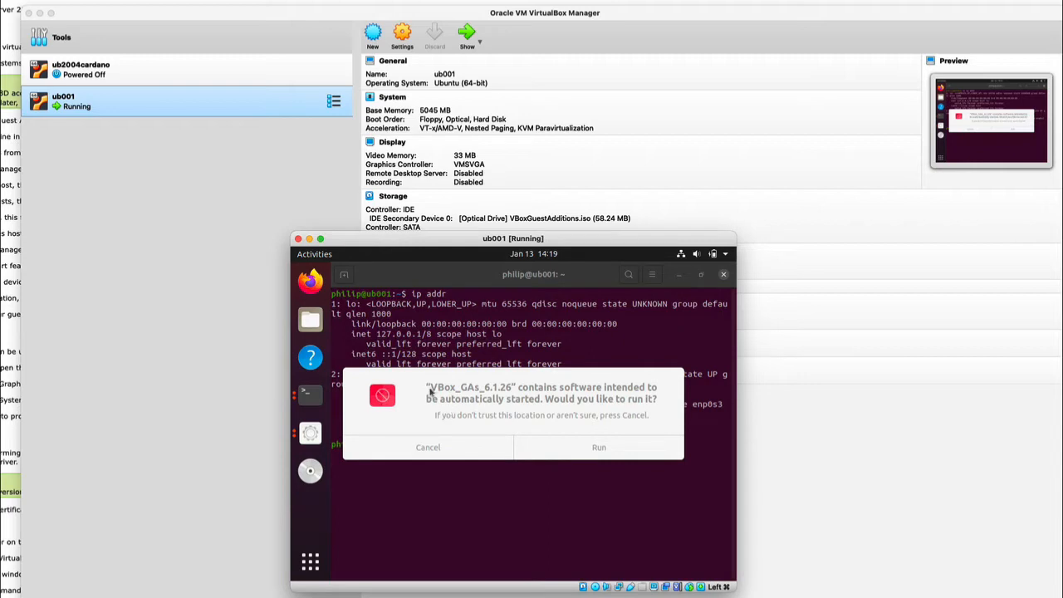
click(472, 427)
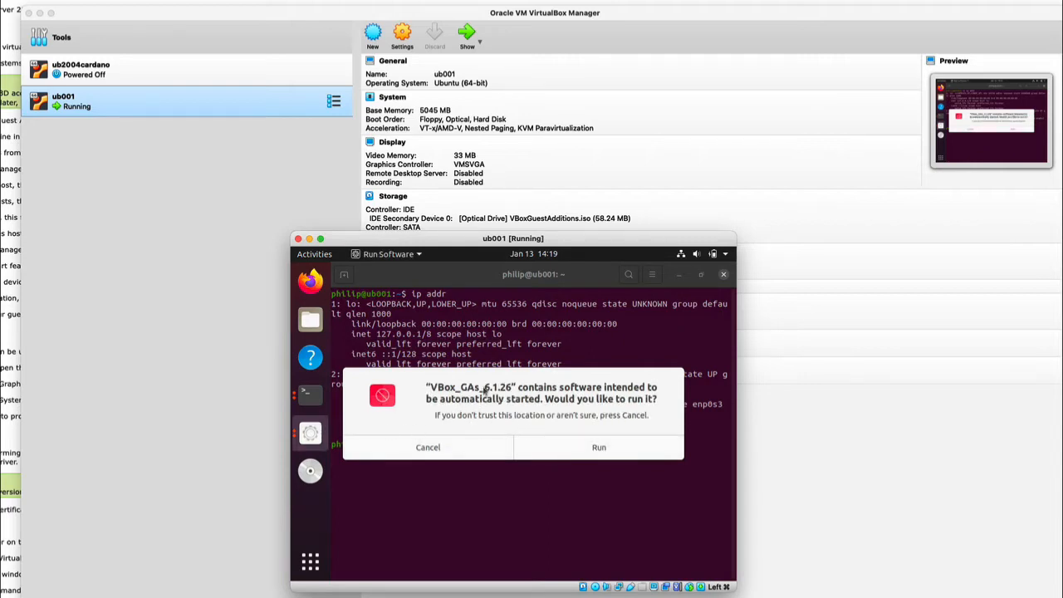
click(599, 449)
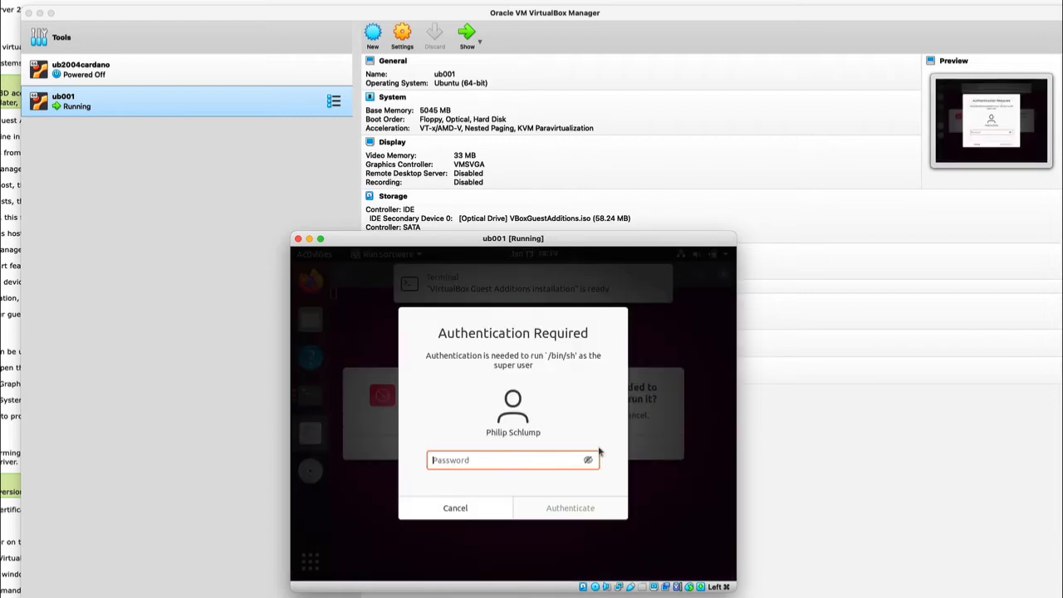
text(********)
key(Return)
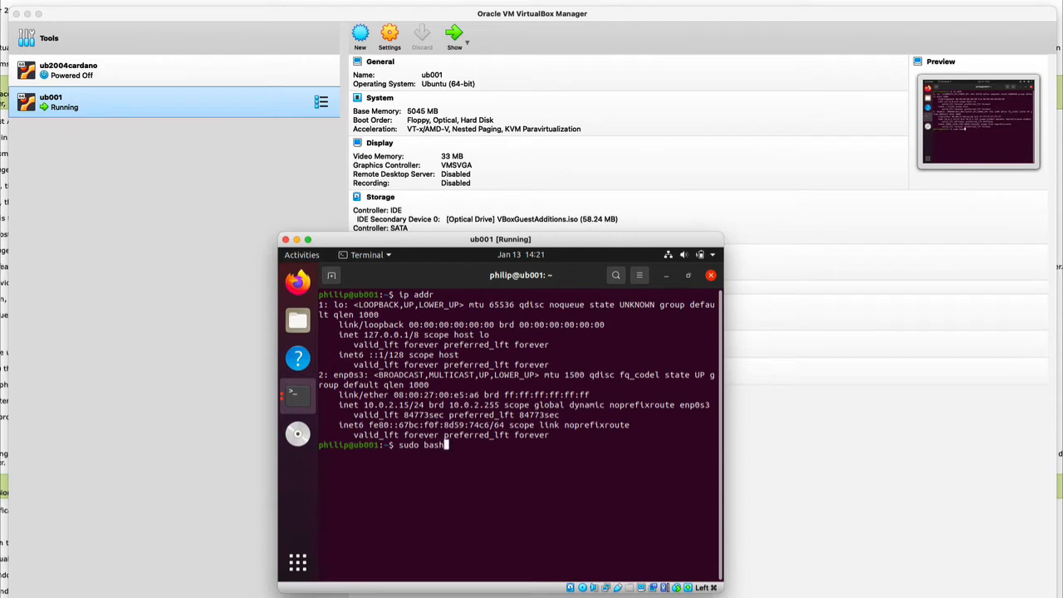
Open a root shell with sudo bash, enter the sudo password, and reboot the guest
key(Return)
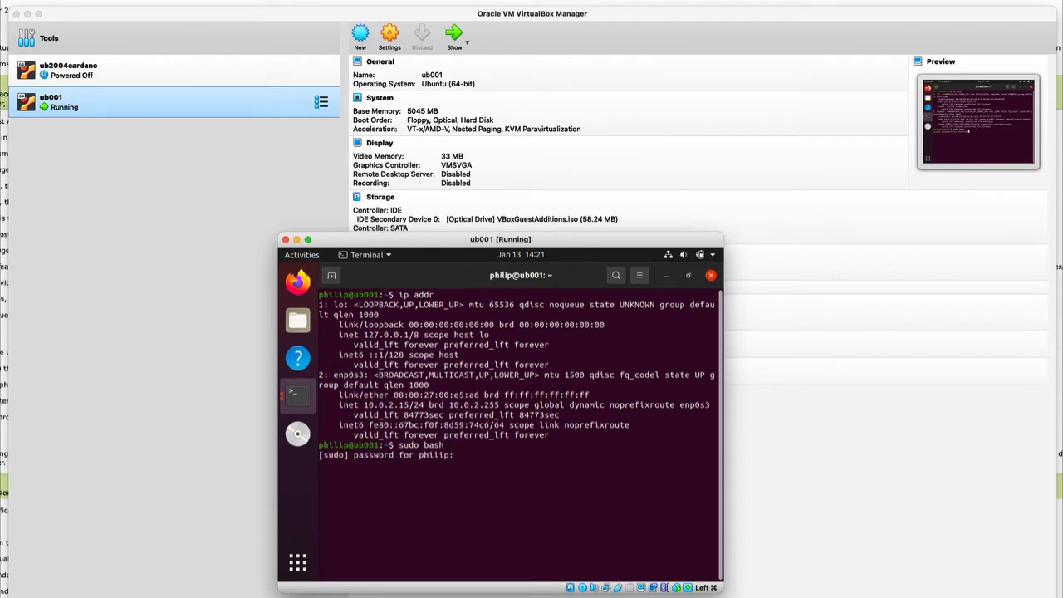
key(Return)
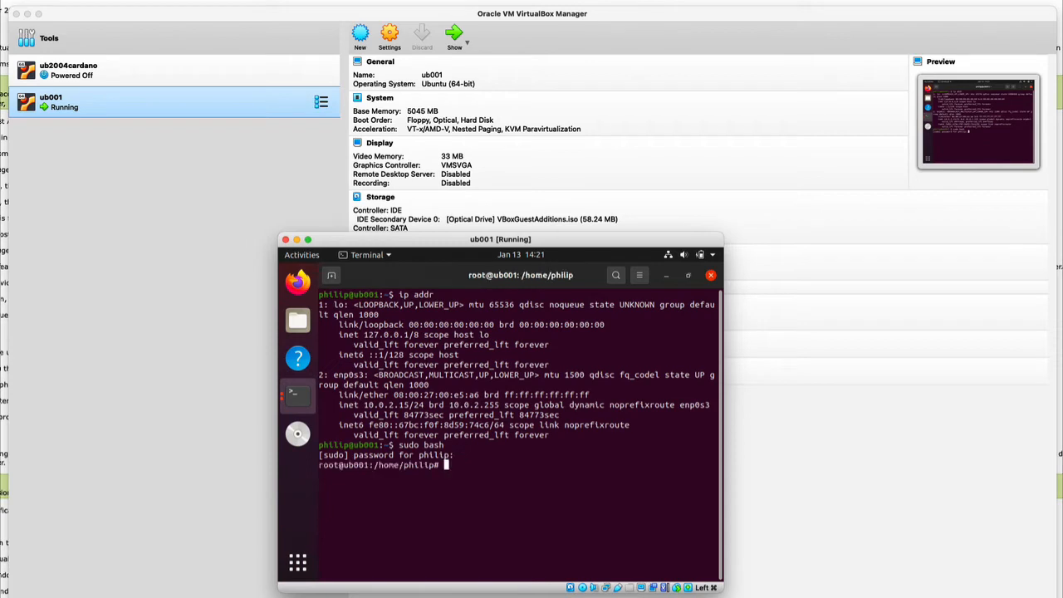
text(reboot)
key(Return)
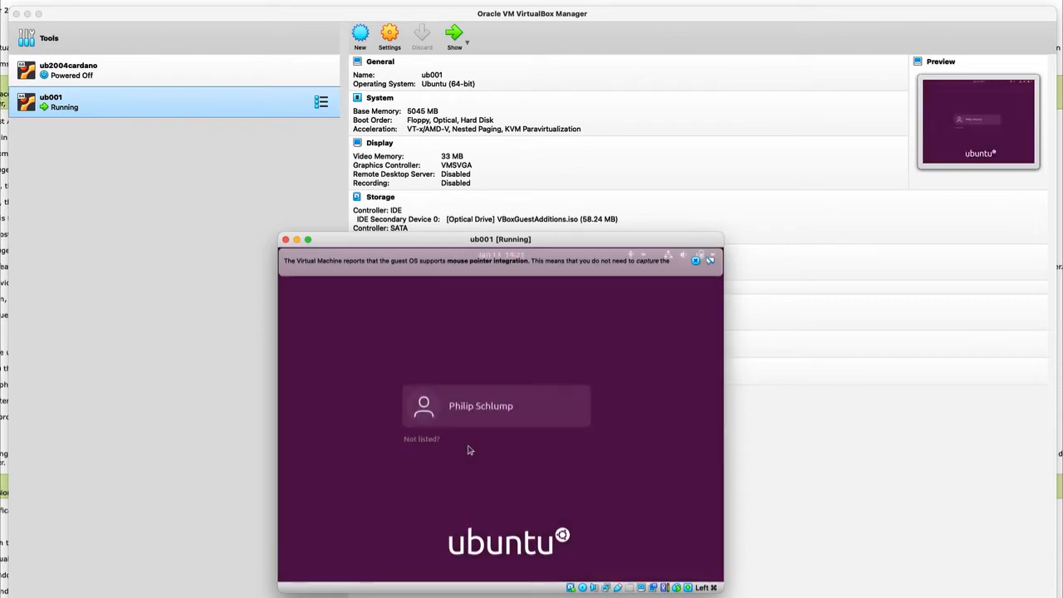
Log back into the Ubuntu user account with its password
click(499, 409)
text(*******)
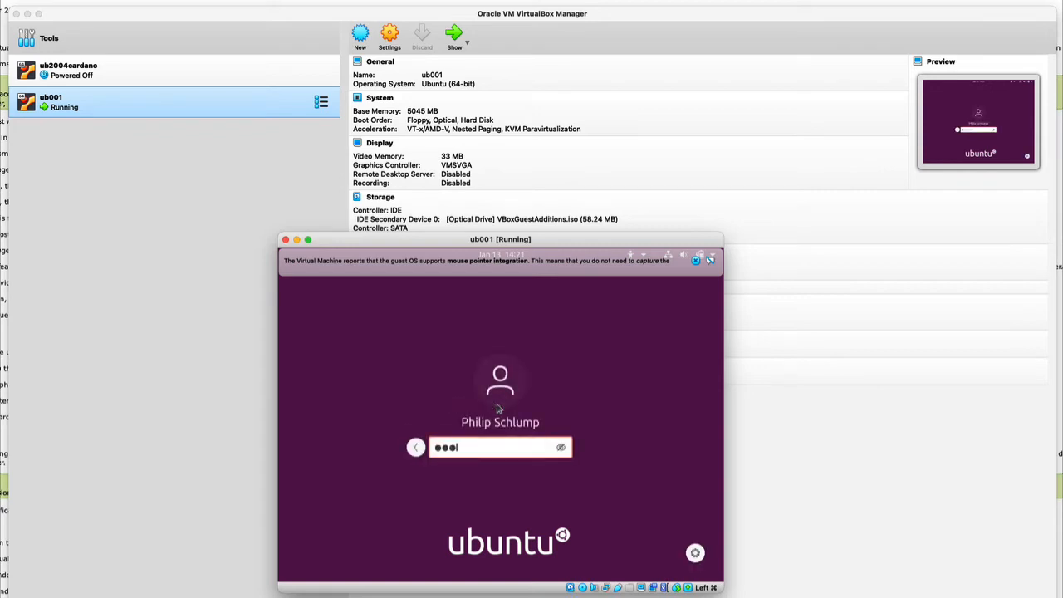
key(Return)
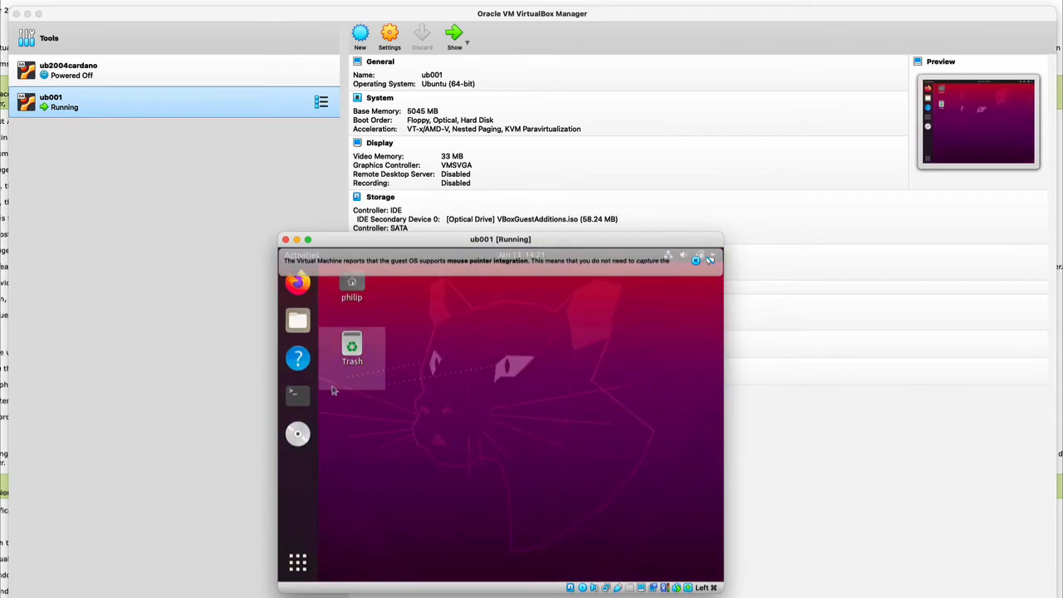
Enlarge and reposition the guest window so the desktop fills it, dismissing the mouse integration notice
drag(724, 234, 847, 166)
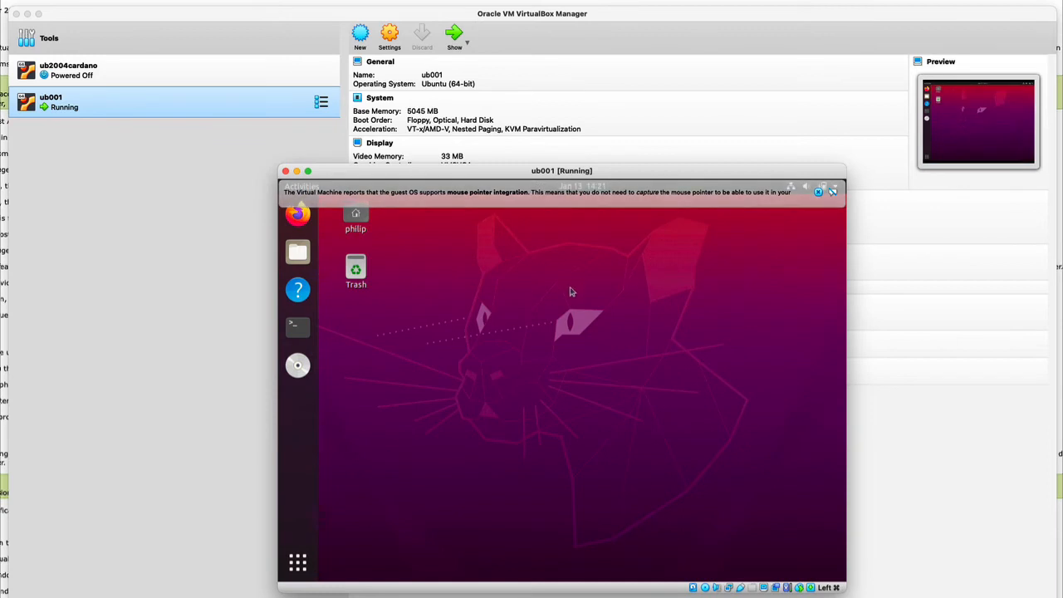
drag(716, 173, 478, 22)
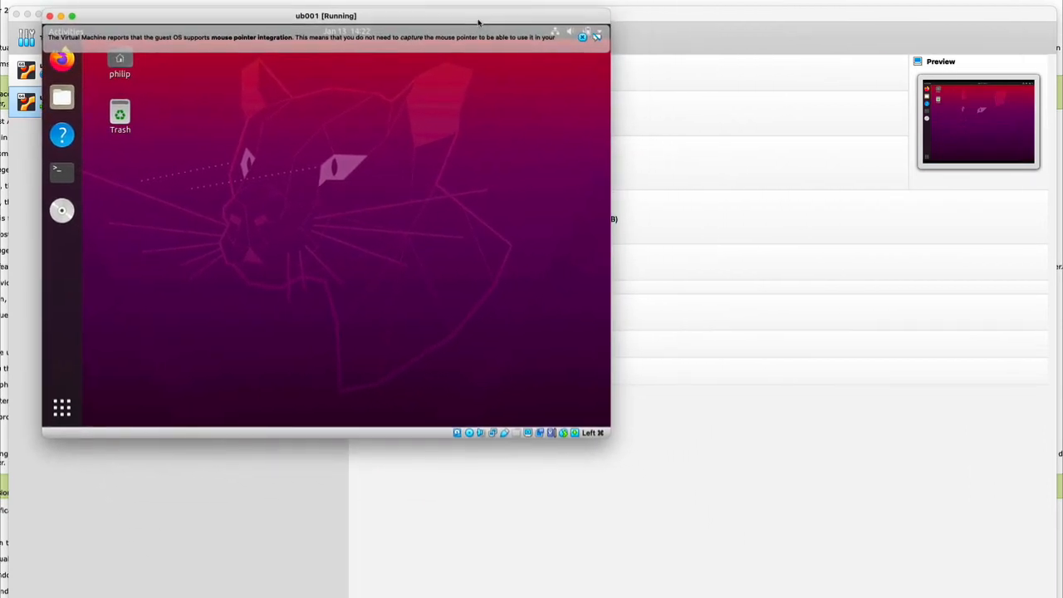
drag(610, 434, 1040, 597)
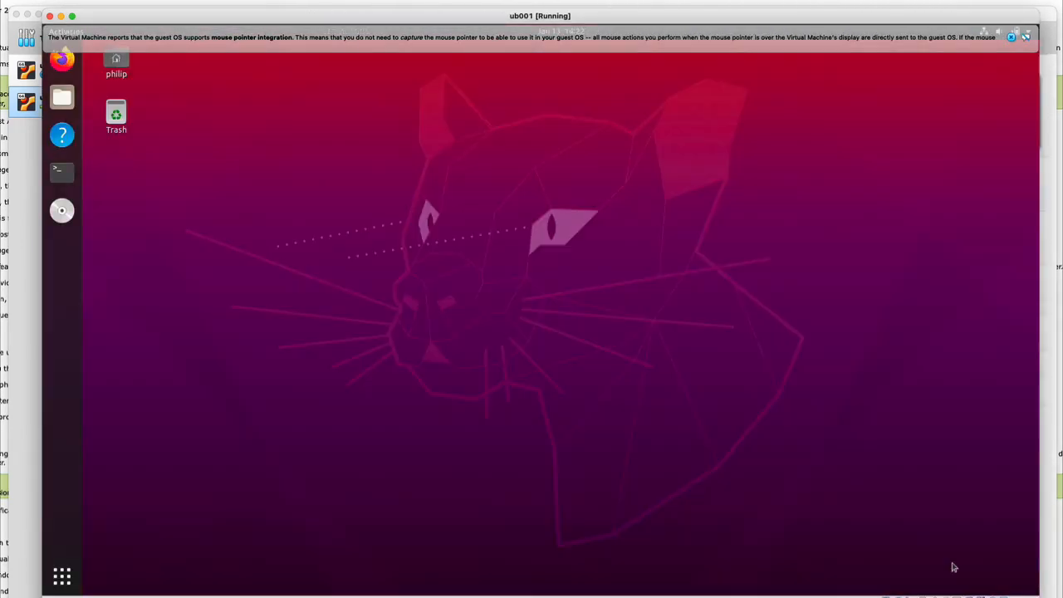
click(1012, 37)
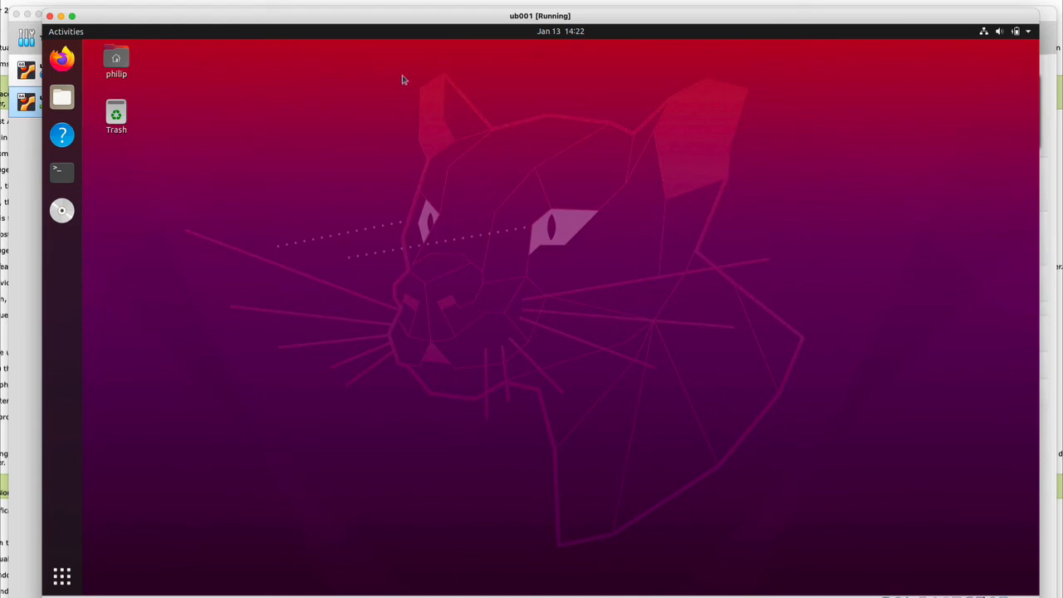
drag(391, 18, 423, 19)
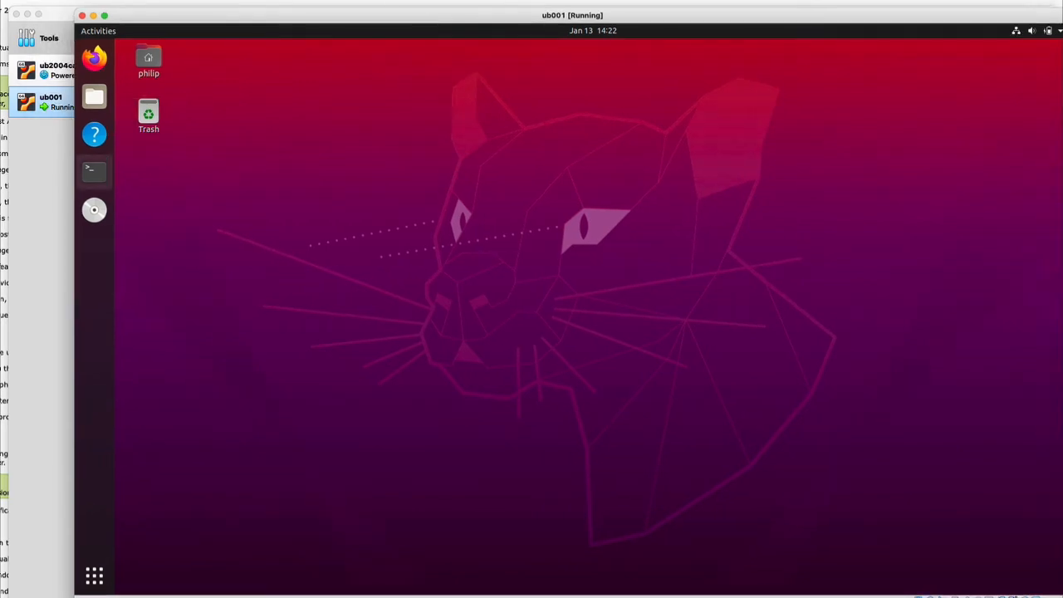
click(37, 287)
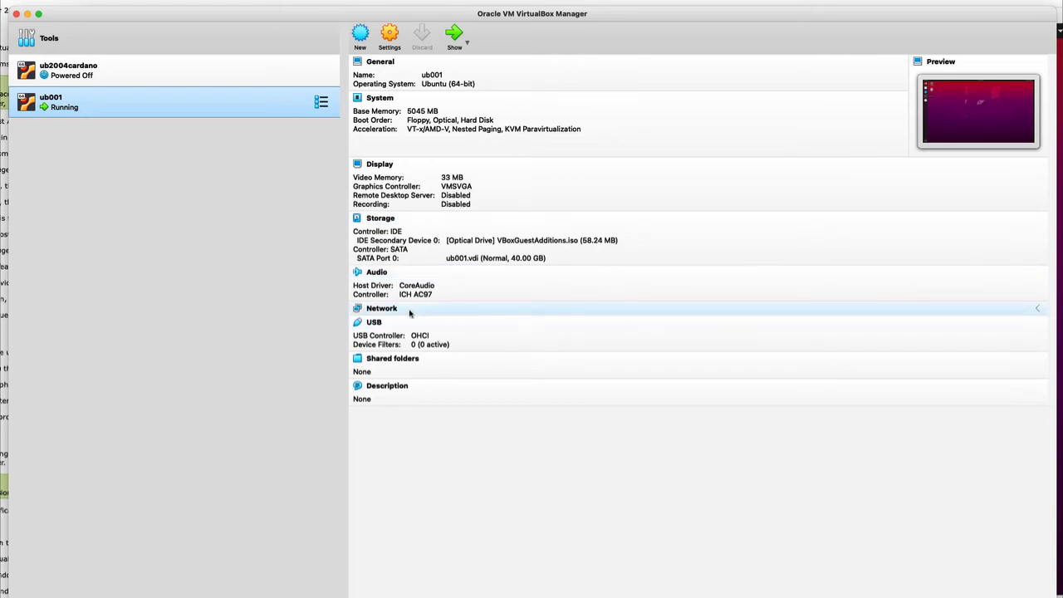
Attach ub001's network adapter to Bridged Adapter on en6: Belkin USB-C LAN and save
click(378, 310)
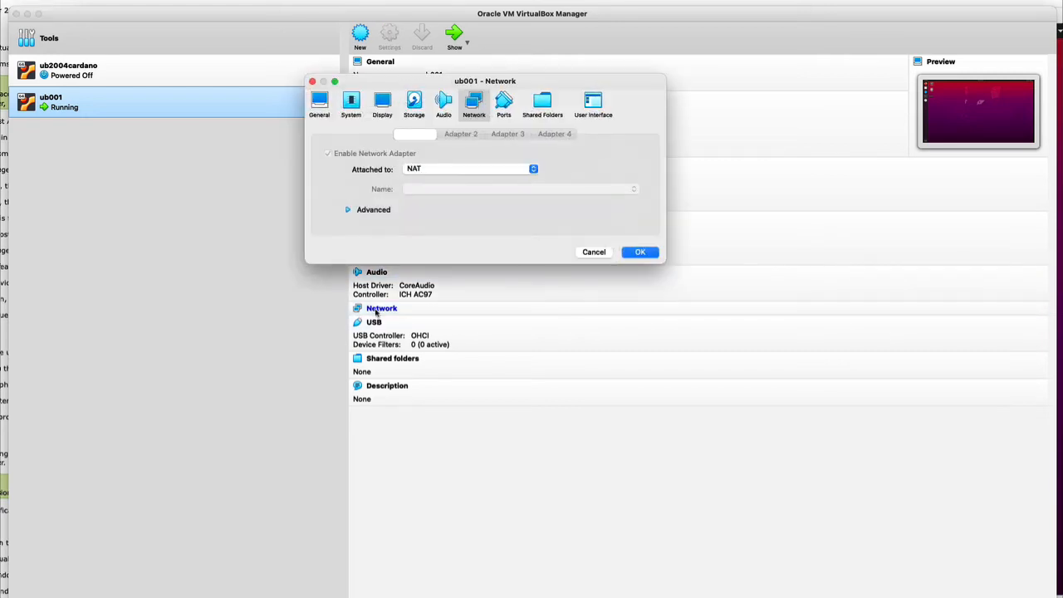
click(434, 170)
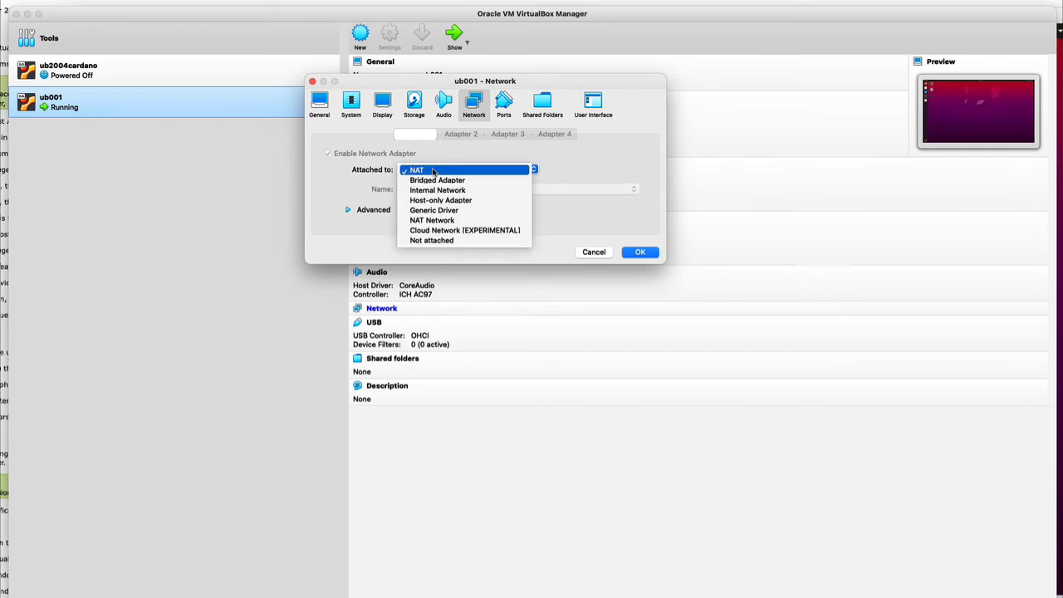
click(435, 180)
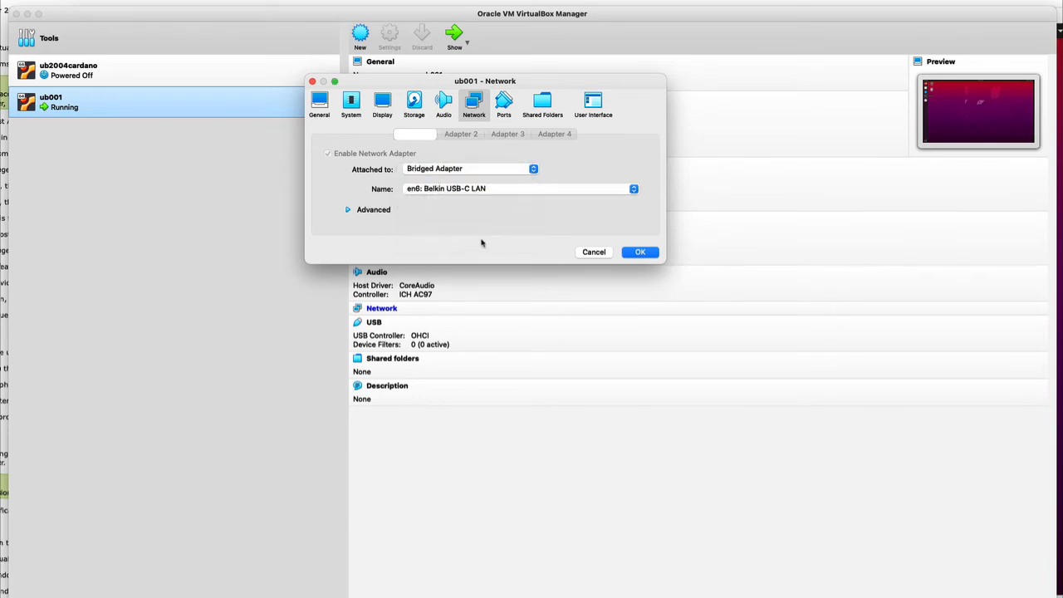
click(641, 253)
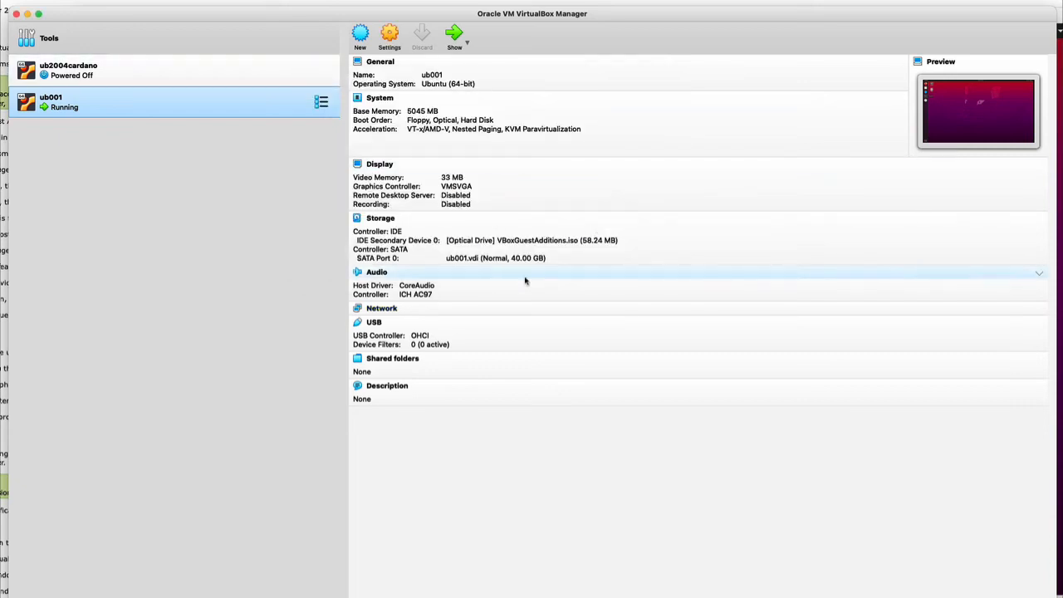
click(1062, 263)
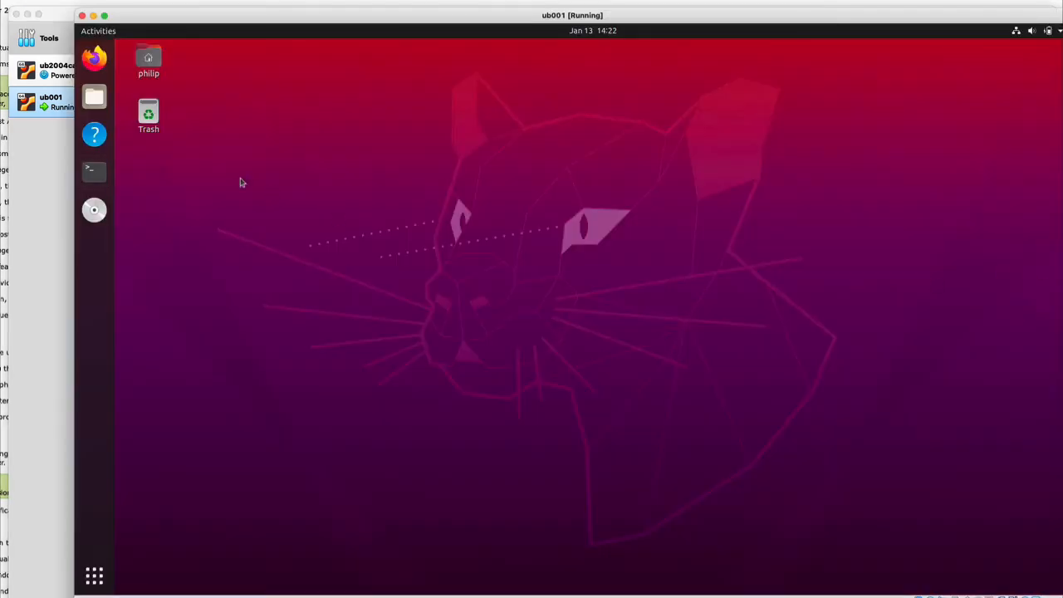
Open a guest terminal, run ip addr, and highlight the bridged address 192.168.0.34
click(94, 172)
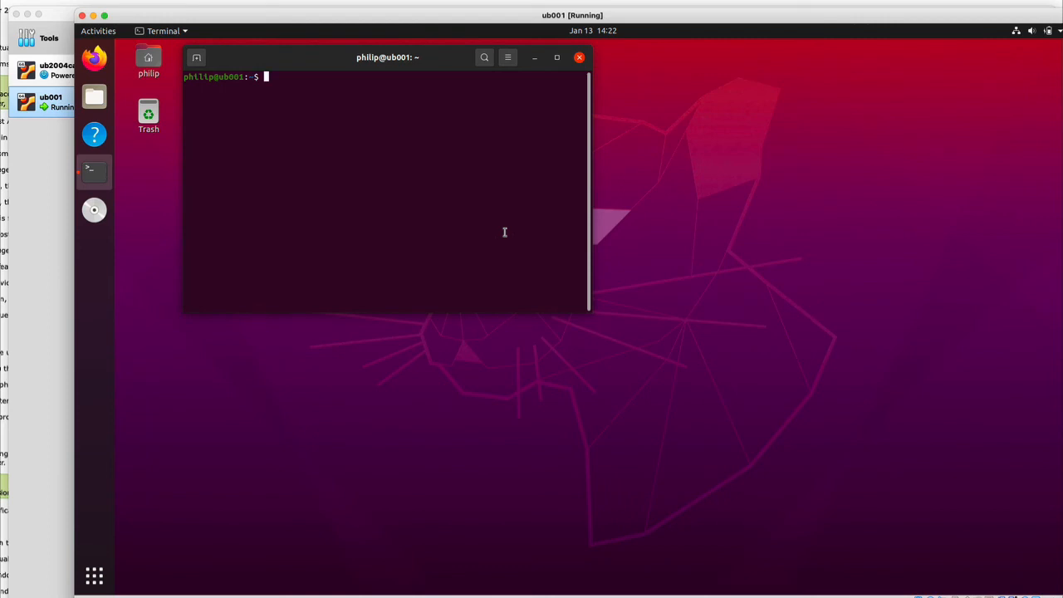
text(ip addr)
key(Return)
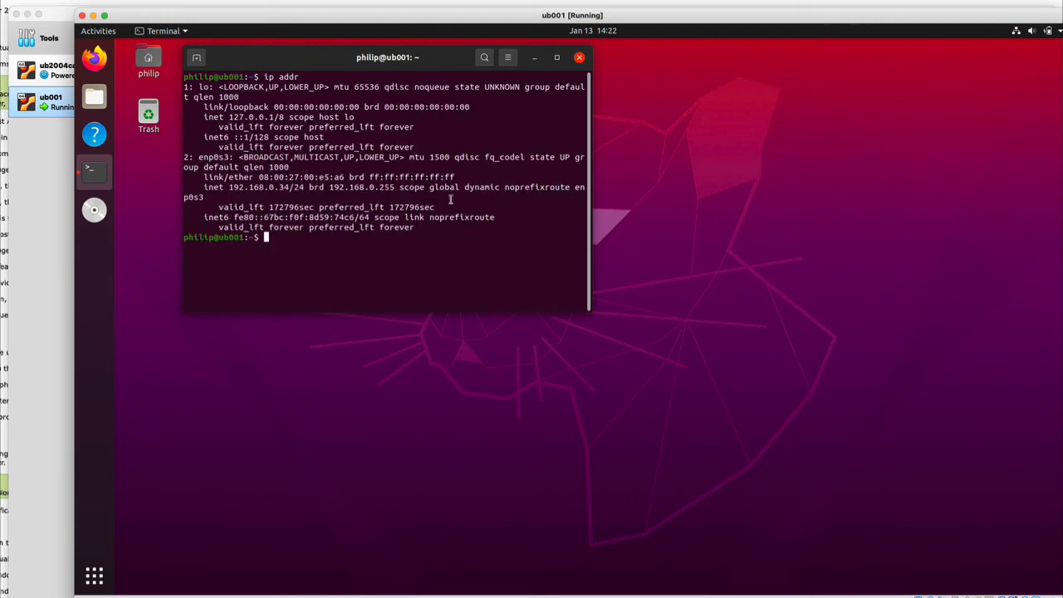
drag(230, 187, 290, 186)
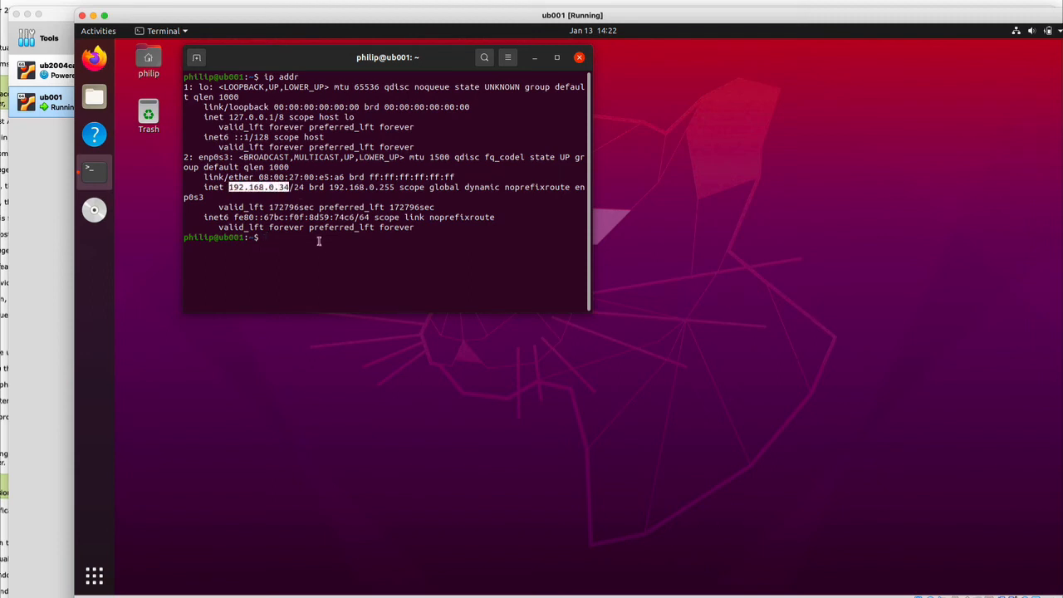